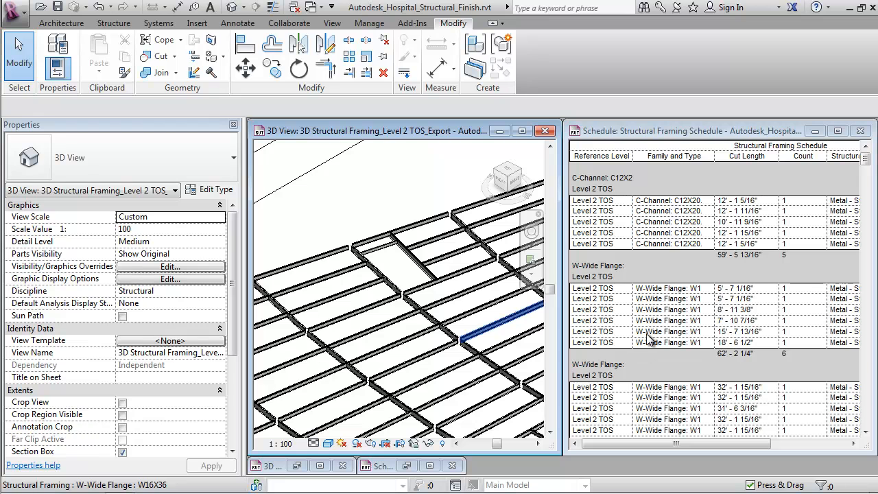
Highlight individual Level 2 TOS members from the Structural Framing Schedule in the 3D view, and examine the schedule's Volume and Tonage columns.
{"action": "left_click", "coordinate": [625, 222]}
{"action": "left_click", "coordinate": [607, 388]}
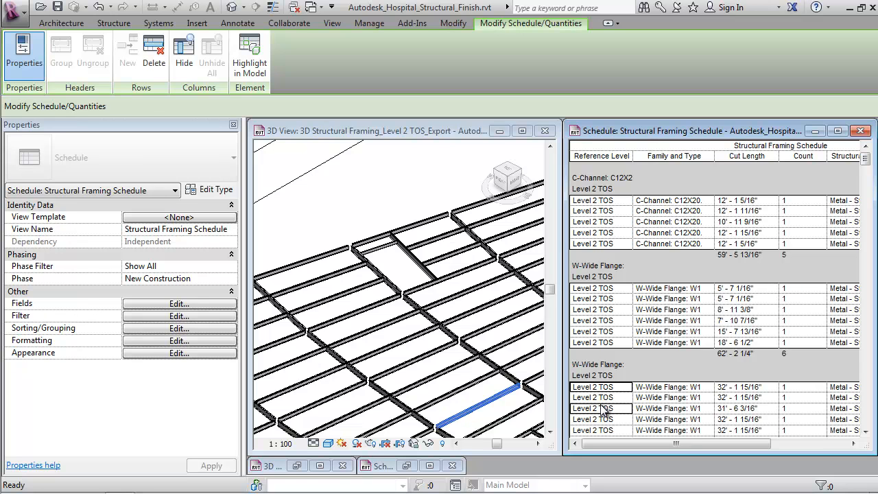
{"action": "left_click", "coordinate": [603, 420]}
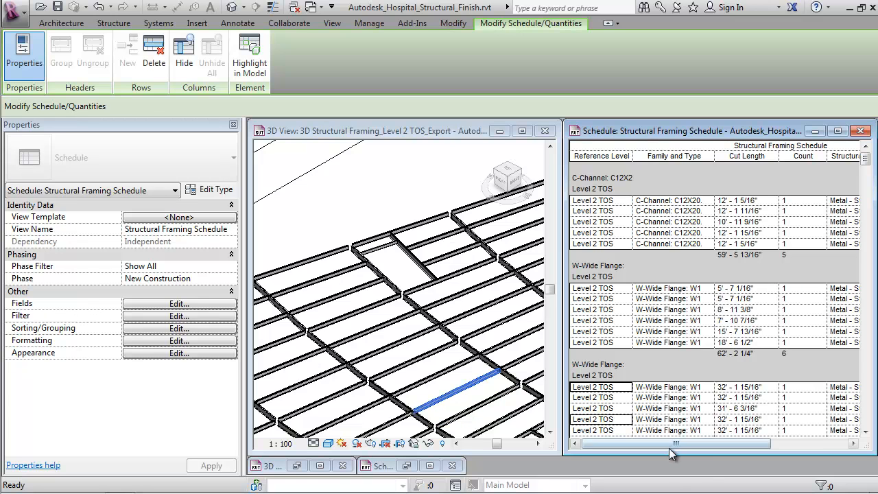
{"action": "left_click_drag", "start_coordinate": [673, 445], "coordinate": [740, 446]}
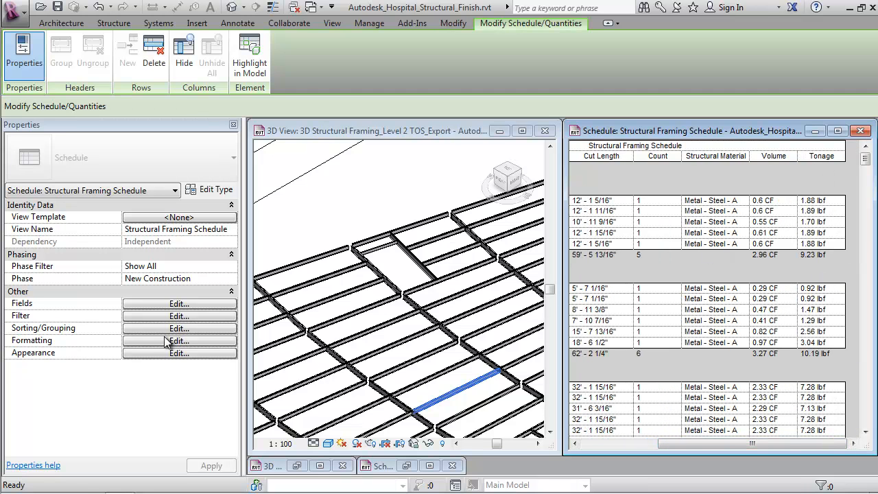
Open the definition of the Tonage field from the Structural Framing Schedule's scheduled fields.
{"action": "left_click", "coordinate": [163, 309]}
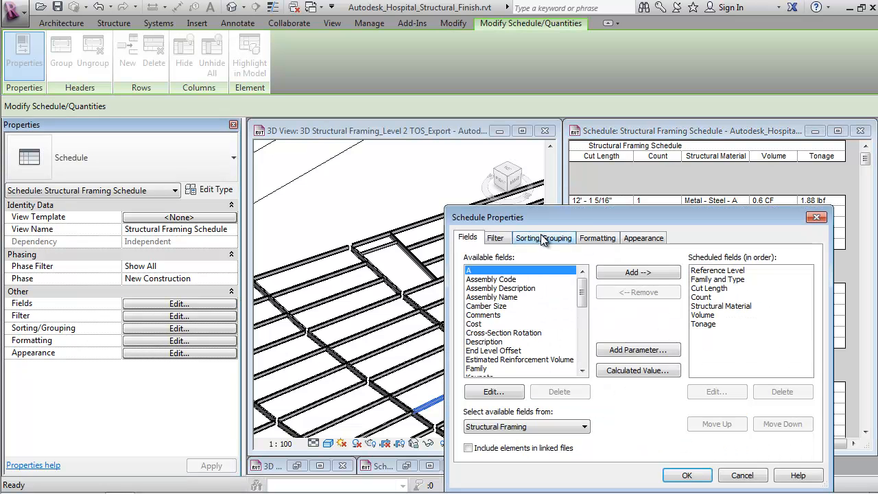
{"action": "left_click", "coordinate": [713, 324]}
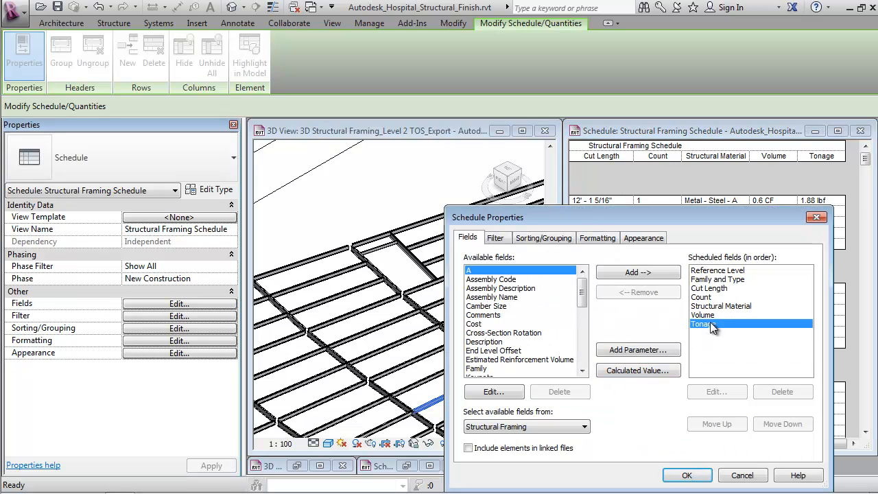
{"action": "left_click", "coordinate": [716, 392]}
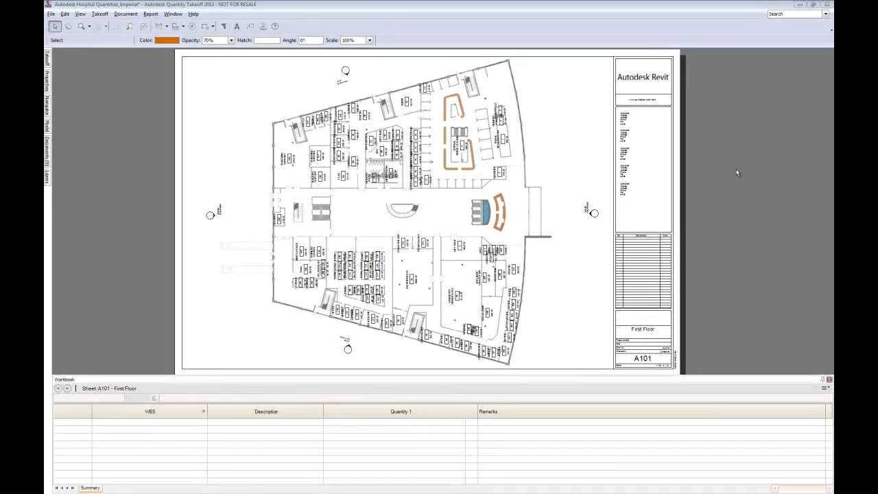
In Autodesk Quantity Takeoff, rotate the A101 - First Floor sheet so its room labels read horizontally, and hide the Default layer.
{"action": "left_click", "coordinate": [125, 13]}
{"action": "left_click", "coordinate": [130, 27]}
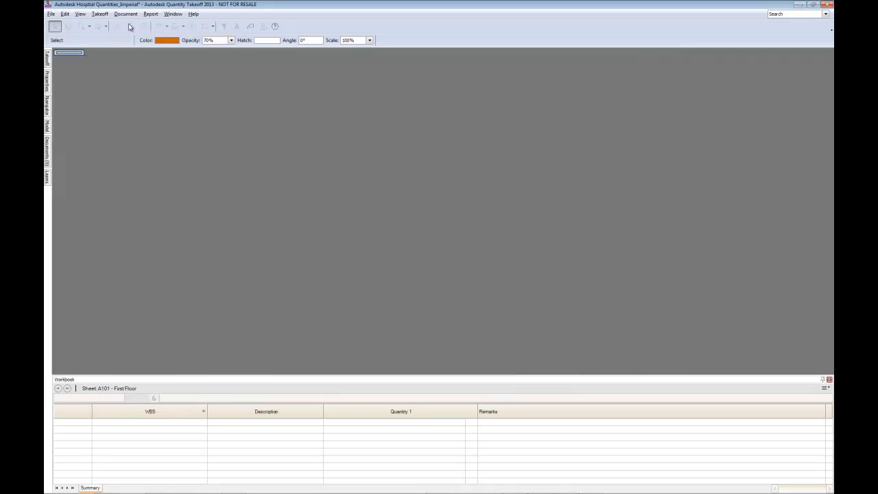
{"action": "scroll", "coordinate": [281, 192], "scroll_direction": "up", "scroll_amount": 5}
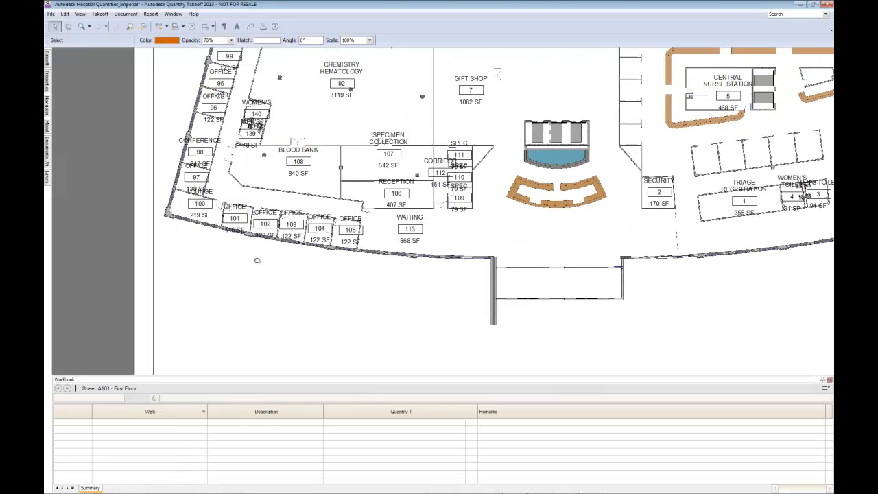
{"action": "middle_click_drag", "start_coordinate": [276, 208], "coordinate": [306, 235]}
{"action": "left_click", "coordinate": [48, 177]}
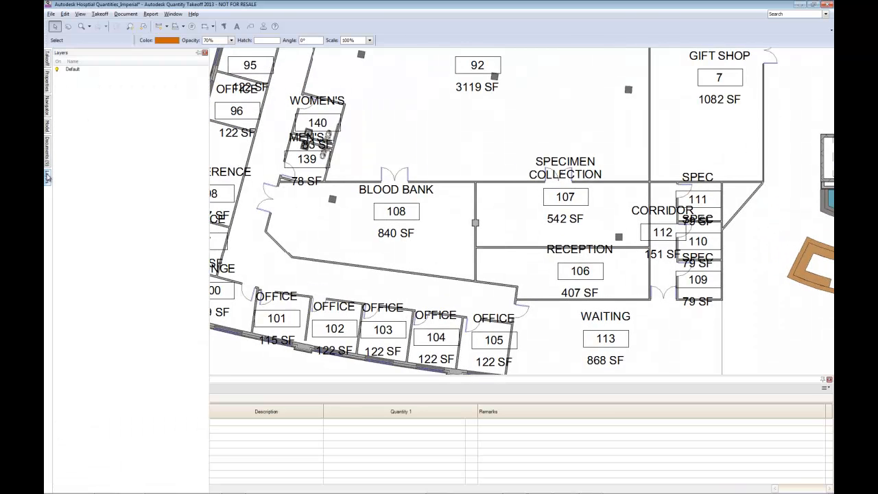
{"action": "left_click", "coordinate": [58, 70]}
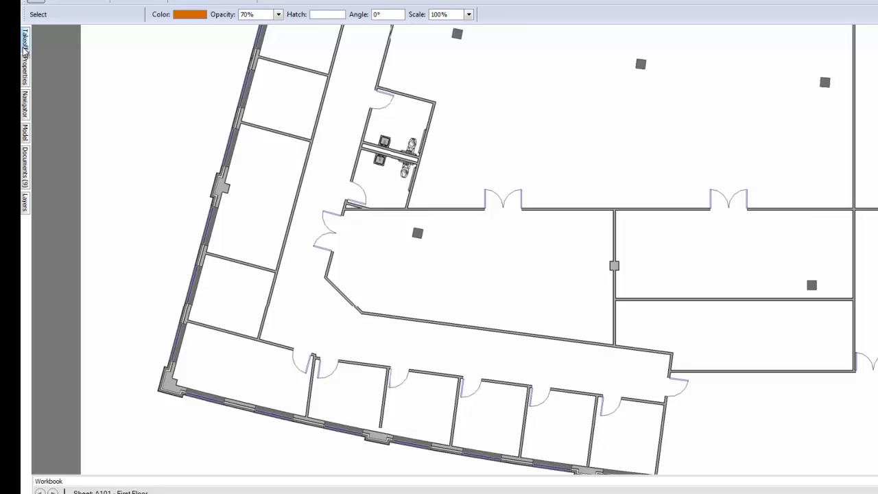
Expand Fixed Partitions (C101001) under Interiors in the takeoff catalogue and select the Standard Partition - (Height) item.
{"action": "mouse_move", "coordinate": [48, 61]}
{"action": "left_click", "coordinate": [239, 53]}
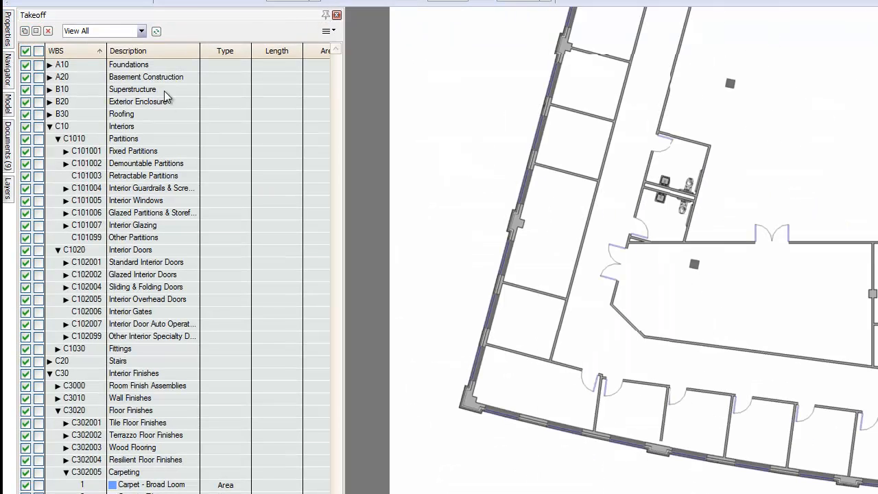
{"action": "left_click", "coordinate": [127, 129]}
{"action": "left_click", "coordinate": [141, 139]}
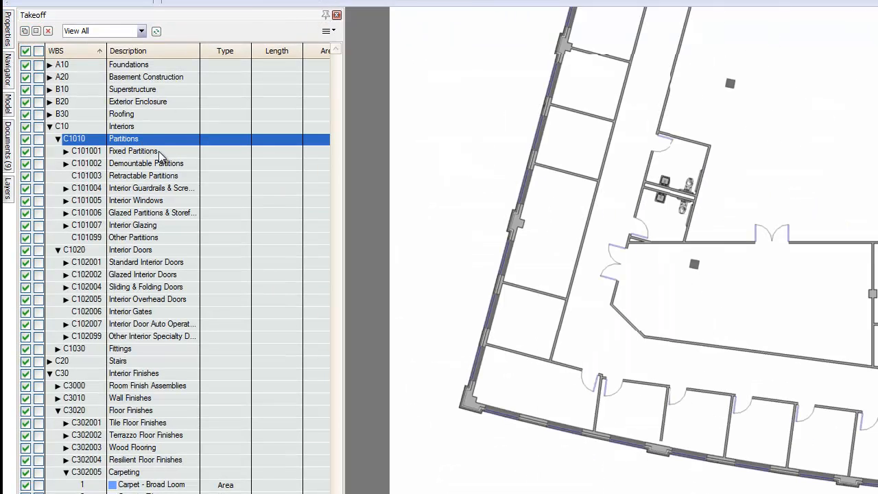
{"action": "left_click", "coordinate": [66, 151]}
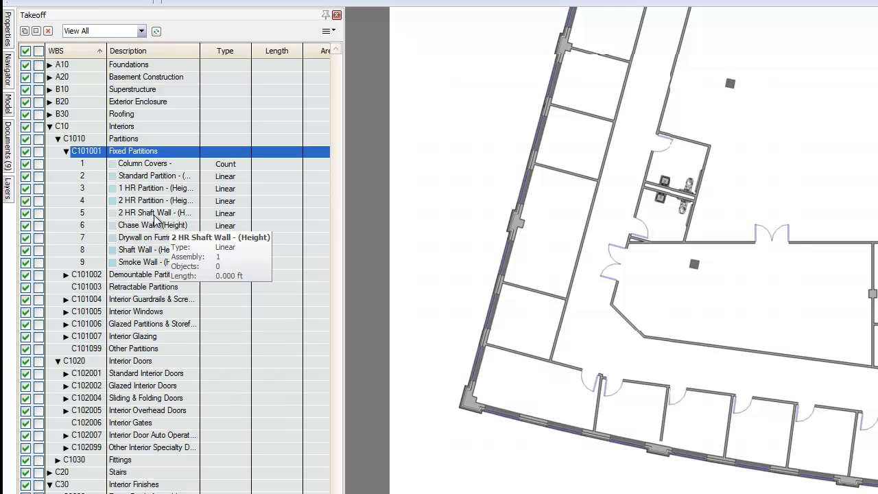
{"action": "left_click", "coordinate": [153, 176]}
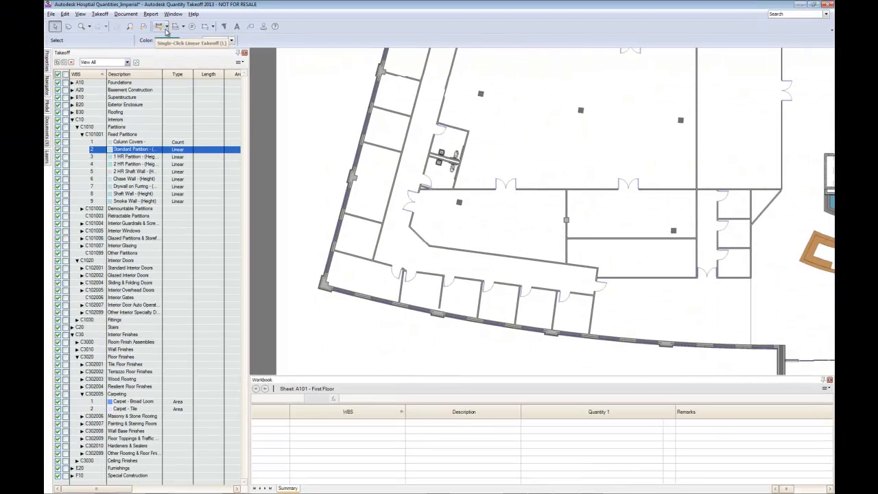
Trace the walls around the large room beside the restrooms with Polyline Linear Takeoff, and examine the Standard Partition quantity in the workbook.
{"action": "left_click", "coordinate": [167, 29]}
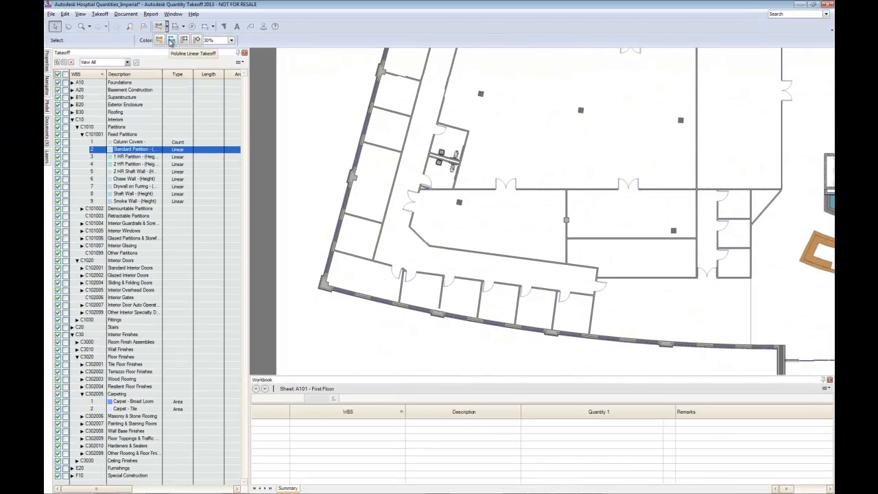
{"action": "left_click", "coordinate": [171, 41]}
{"action": "scroll", "coordinate": [422, 182], "scroll_direction": "up", "scroll_amount": 3}
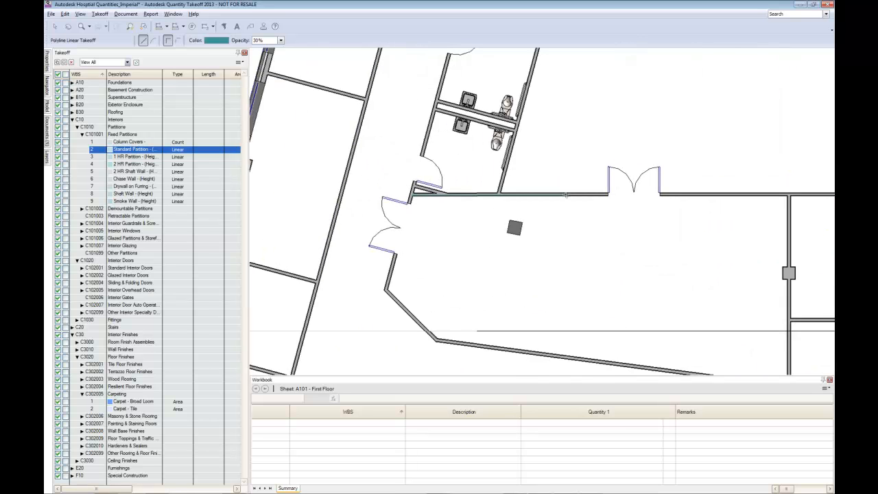
{"action": "middle_click_drag", "start_coordinate": [655, 195], "coordinate": [457, 195]}
{"action": "left_click", "coordinate": [590, 197]}
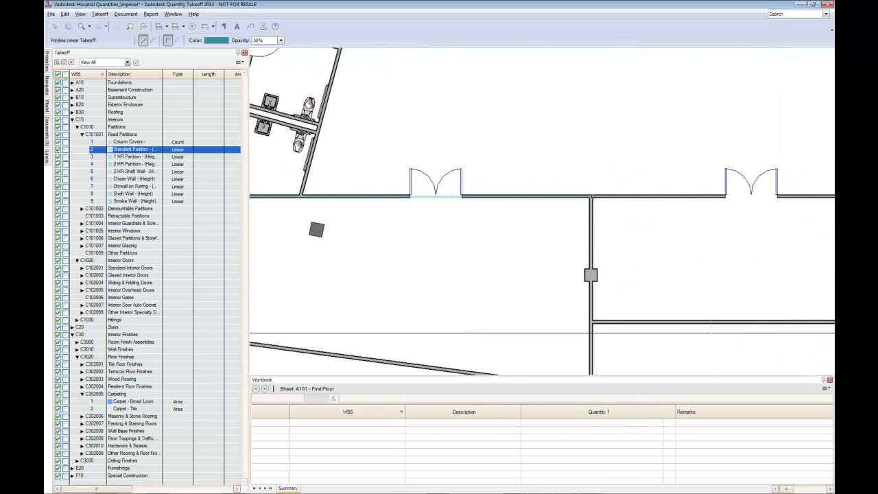
{"action": "middle_click_drag", "start_coordinate": [592, 288], "coordinate": [593, 170]}
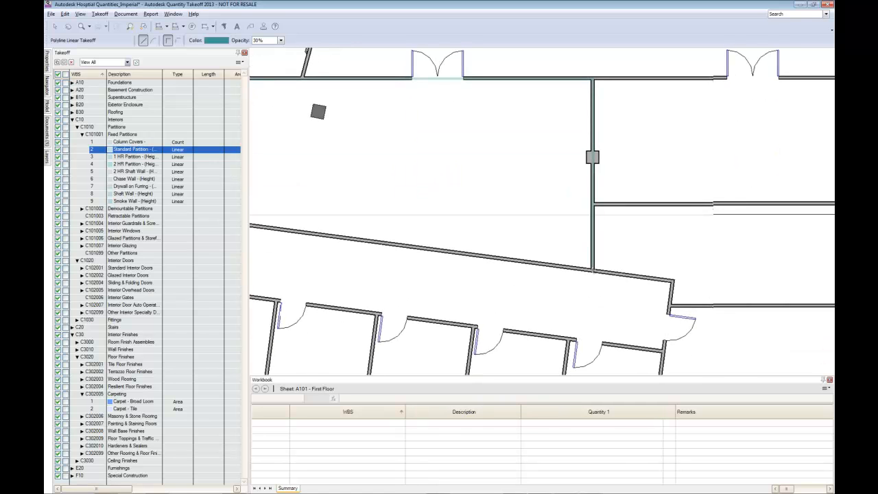
{"action": "left_click", "coordinate": [592, 271]}
{"action": "middle_click_drag", "start_coordinate": [391, 237], "coordinate": [653, 271]}
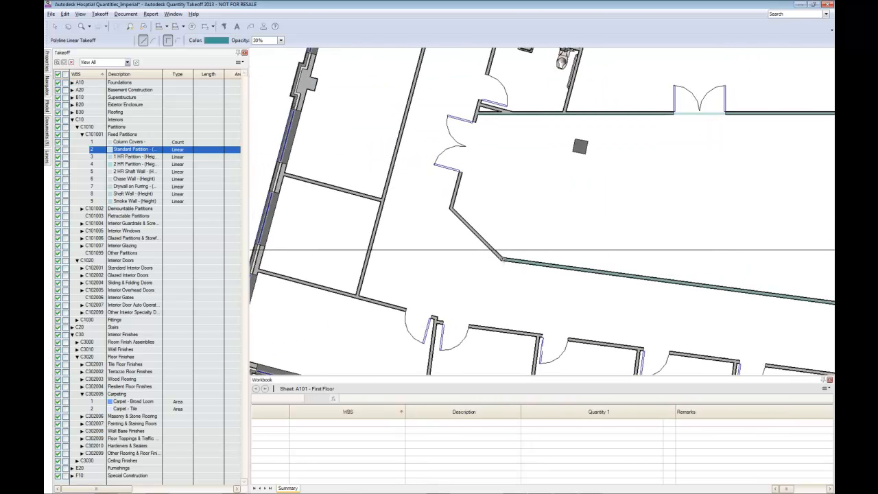
{"action": "left_click", "coordinate": [460, 171]}
{"action": "double_click", "coordinate": [475, 114]}
{"action": "middle_click_drag", "start_coordinate": [484, 138], "coordinate": [323, 163]}
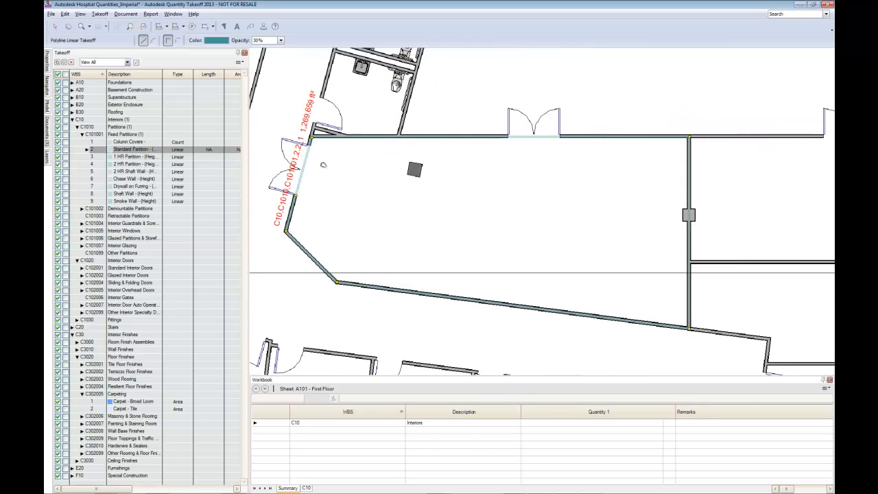
{"action": "left_click", "coordinate": [88, 151]}
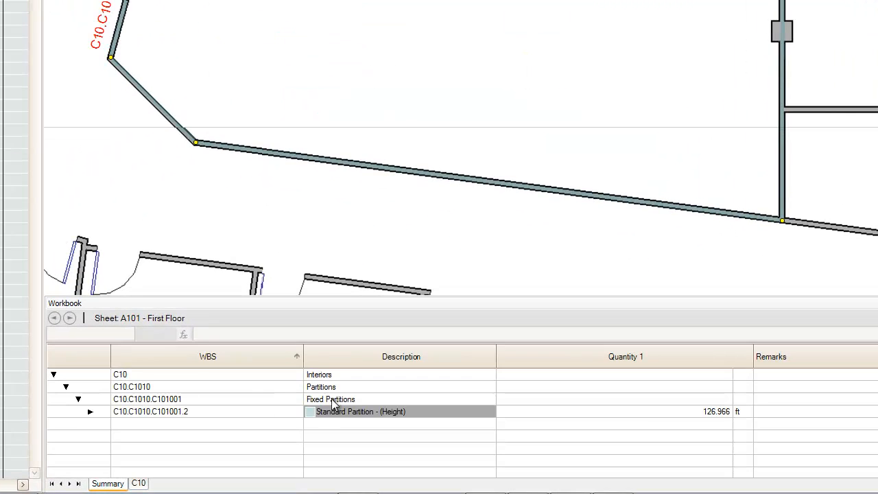
{"action": "left_click", "coordinate": [710, 412]}
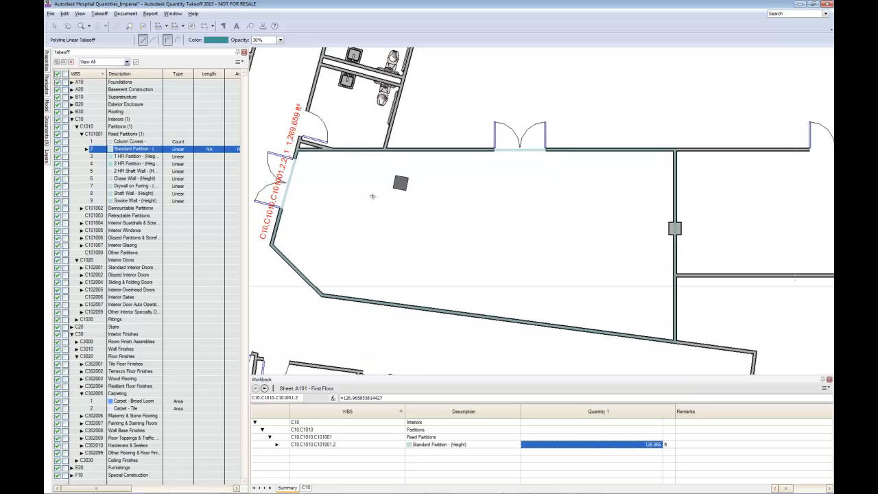
Collapse Fixed Partitions, expand Standard Interior Doors (C102001), and select Wood Door - Single for a count takeoff.
{"action": "left_click", "coordinate": [82, 134]}
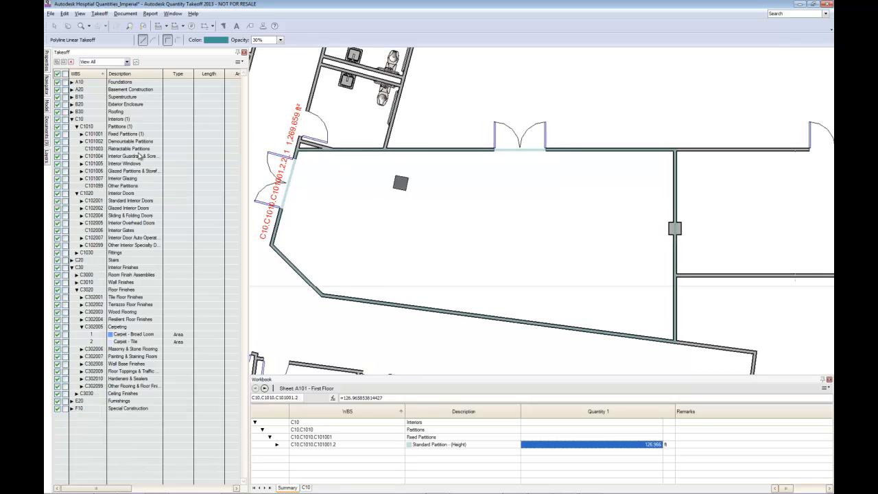
{"action": "left_click", "coordinate": [122, 193]}
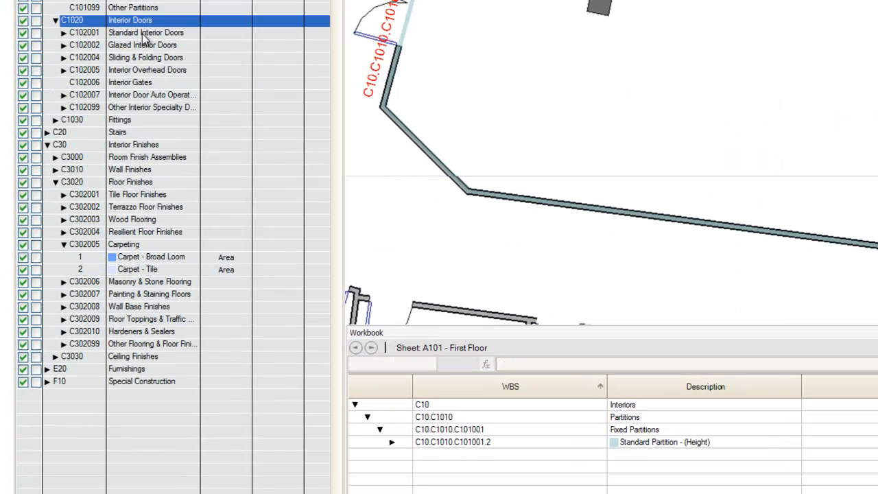
{"action": "left_click", "coordinate": [64, 32]}
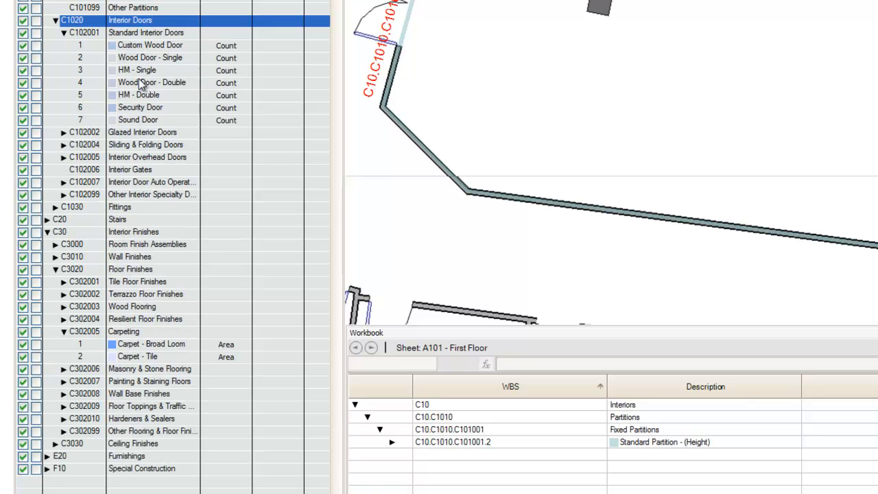
{"action": "left_click", "coordinate": [149, 59]}
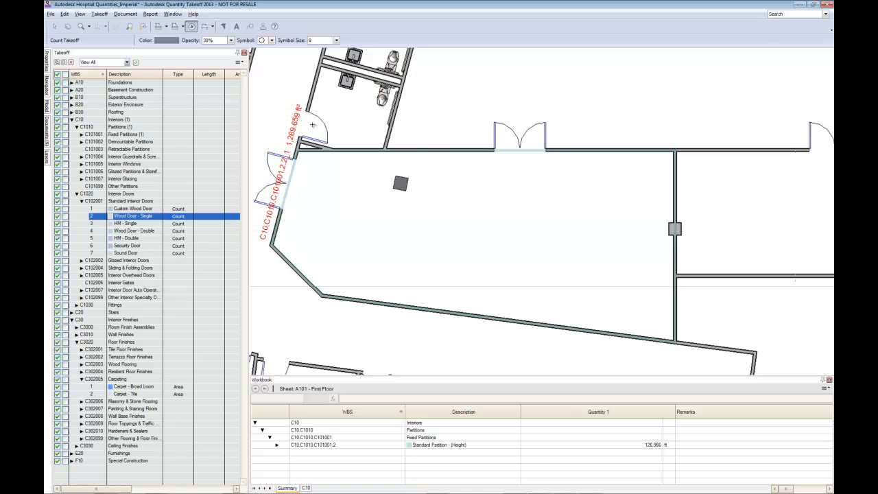
Count the nine single doors at the restrooms, the row of offices and the corridor end, and examine the Wood Door - Single workbook entry.
{"action": "left_click", "coordinate": [313, 125]}
{"action": "middle_click_drag", "start_coordinate": [415, 152], "coordinate": [421, 275]}
{"action": "left_click", "coordinate": [356, 125]}
{"action": "middle_click_drag", "start_coordinate": [352, 175], "coordinate": [428, 177]}
{"action": "scroll", "coordinate": [428, 176], "scroll_direction": "down", "scroll_amount": 3}
{"action": "left_click", "coordinate": [335, 298]}
{"action": "left_click", "coordinate": [354, 310]}
{"action": "left_click", "coordinate": [407, 314]}
{"action": "left_click", "coordinate": [461, 322]}
{"action": "left_click", "coordinate": [509, 327]}
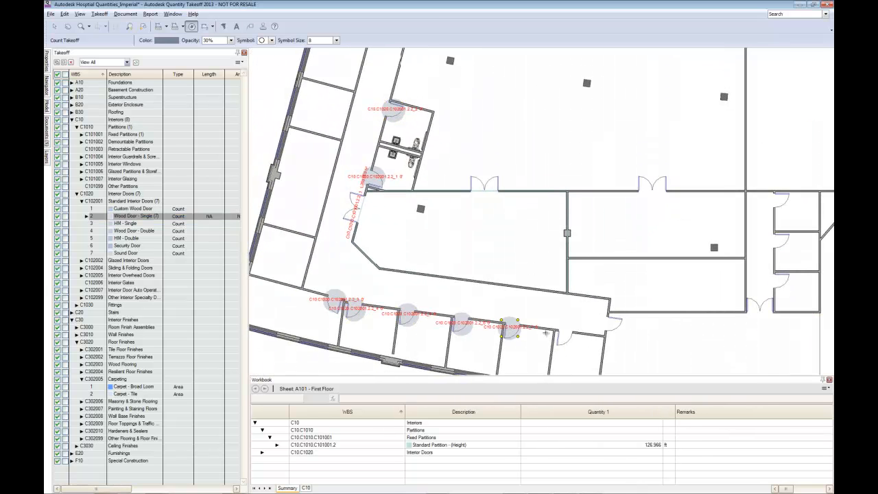
{"action": "left_click", "coordinate": [562, 335]}
{"action": "left_click", "coordinate": [611, 322]}
{"action": "left_click", "coordinate": [29, 424]}
{"action": "left_click", "coordinate": [354, 453]}
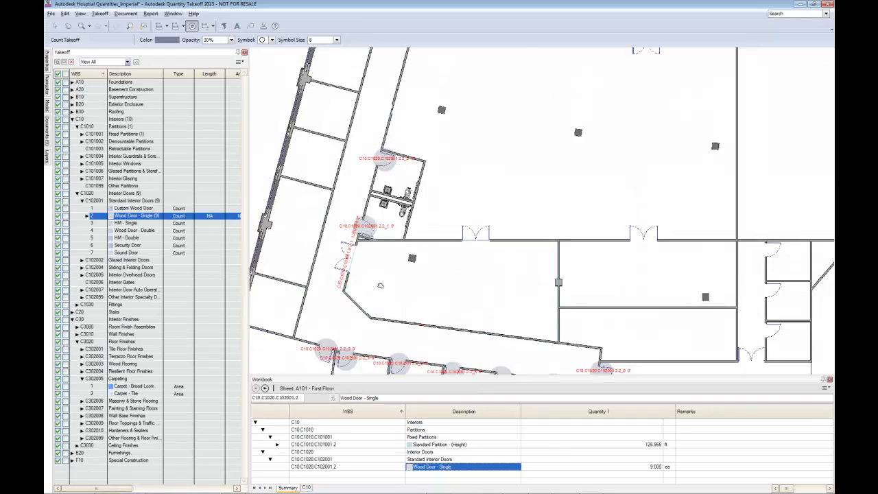
Collapse Interior Doors and select Carpet - Broad Loom under Floor Finishes, Carpeting for a polyline area takeoff.
{"action": "middle_click_drag", "start_coordinate": [380, 286], "coordinate": [518, 329]}
{"action": "scroll", "coordinate": [518, 329], "scroll_direction": "up", "scroll_amount": 3}
{"action": "left_click", "coordinate": [77, 193]}
{"action": "left_click", "coordinate": [117, 238]}
{"action": "left_click", "coordinate": [121, 275]}
{"action": "left_click", "coordinate": [130, 283]}
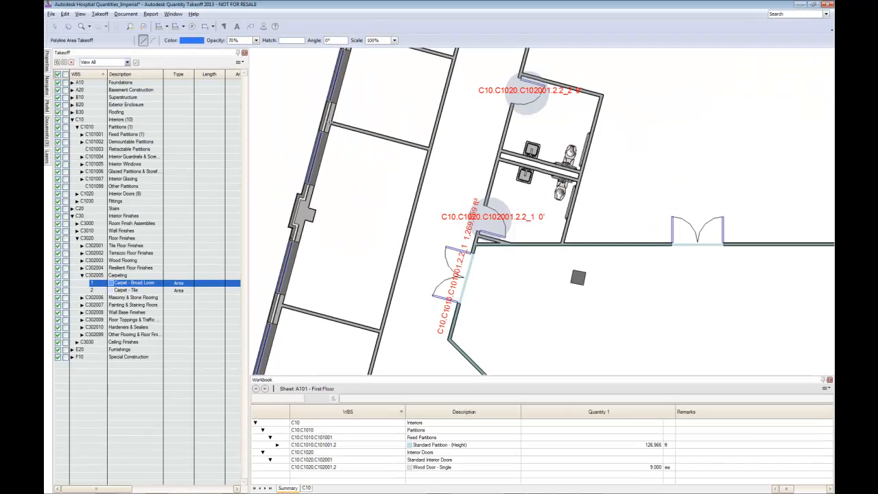
Trace the large room along the angled exterior wall and the smaller room below it as carpet areas, and examine the workbook entry.
{"action": "left_click", "coordinate": [428, 148]}
{"action": "left_click", "coordinate": [382, 332]}
{"action": "double_click", "coordinate": [282, 305]}
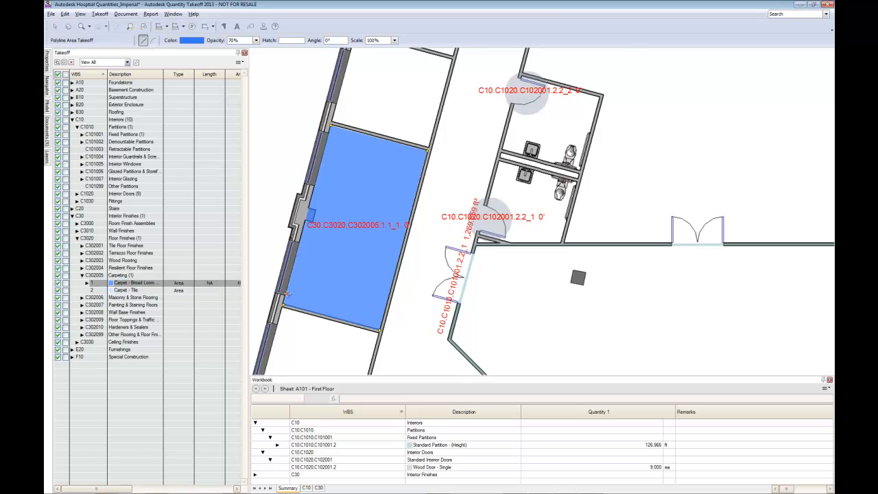
{"action": "middle_click_drag", "start_coordinate": [317, 319], "coordinate": [352, 199]}
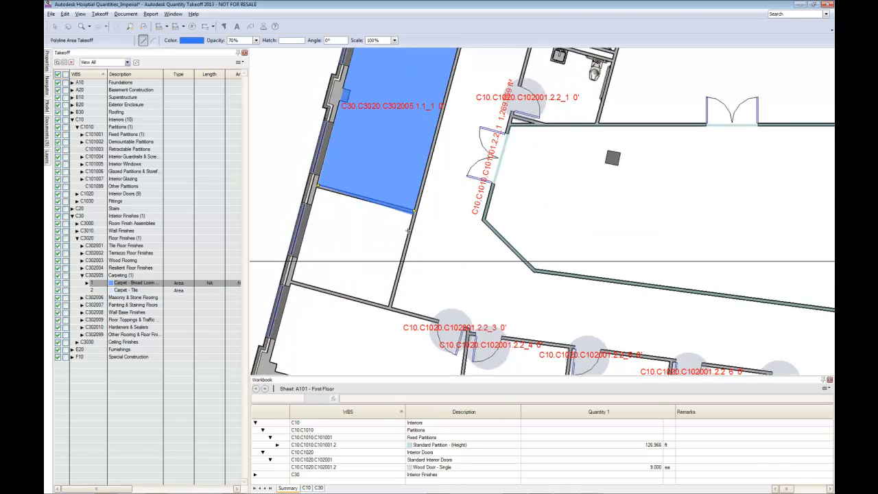
{"action": "left_click", "coordinate": [415, 211]}
{"action": "left_click", "coordinate": [391, 306]}
{"action": "double_click", "coordinate": [291, 282]}
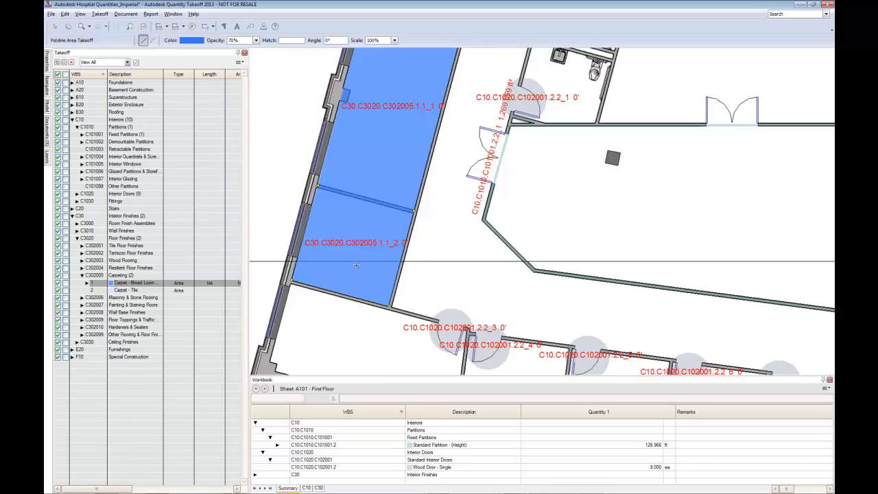
{"action": "left_click", "coordinate": [431, 473]}
{"action": "left_click", "coordinate": [611, 474]}
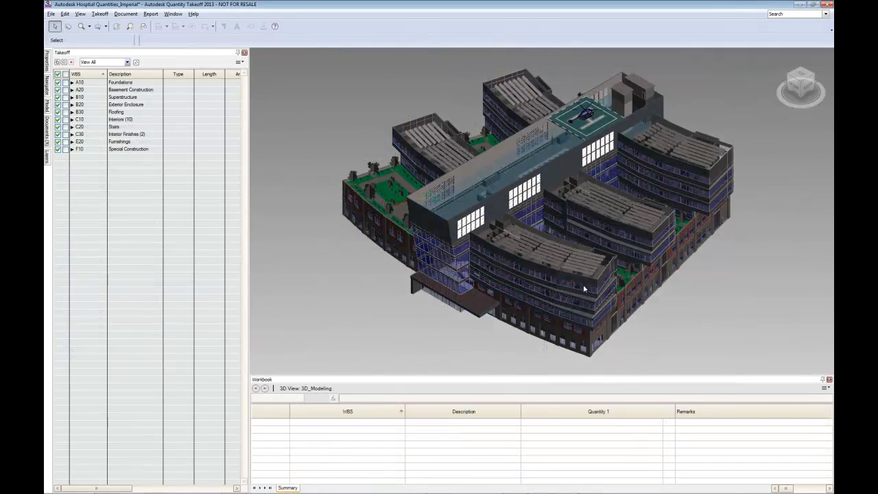
Inspect the design properties of an upper-floor exterior metal panel wall in the 3D_Modeling view.
{"action": "scroll", "coordinate": [582, 282], "scroll_direction": "up", "scroll_amount": 8}
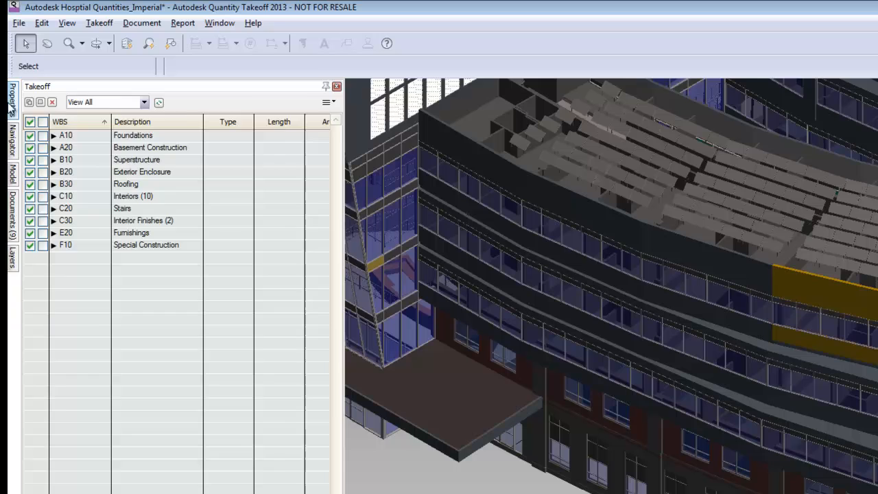
{"action": "left_click", "coordinate": [46, 61]}
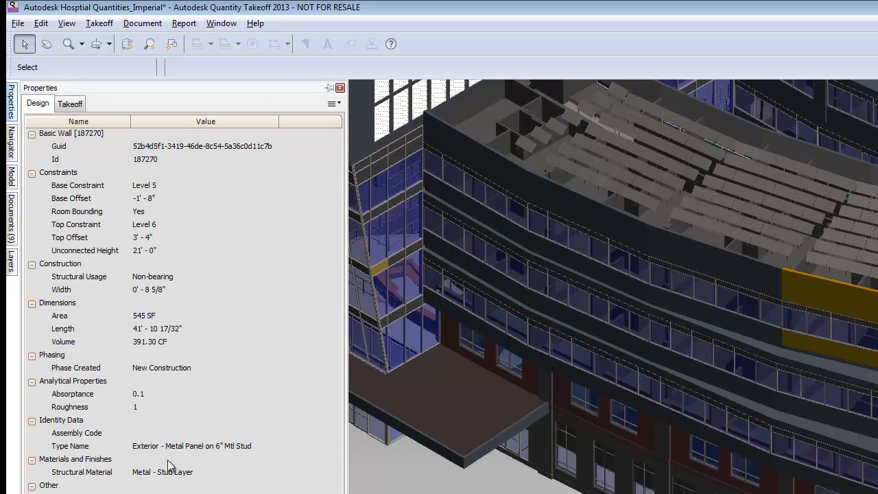
Check the wall's type name and select all Exterior - Metal Panel on 6" Mtl Stud walls in the model's Basic Wall group.
{"action": "left_click", "coordinate": [185, 450]}
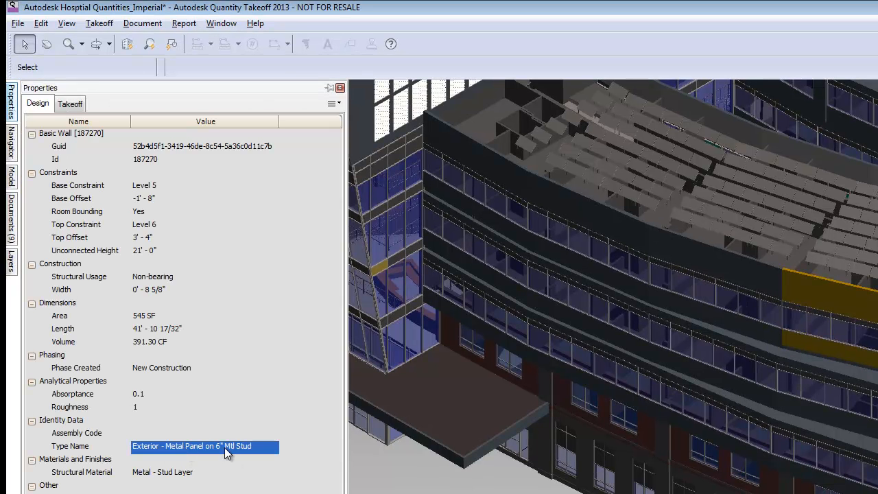
{"action": "left_click", "coordinate": [11, 177]}
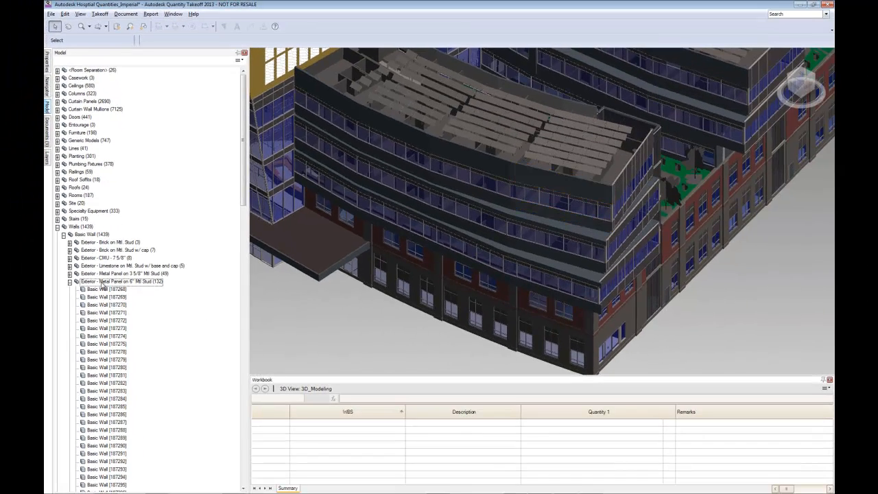
{"action": "left_click", "coordinate": [114, 282]}
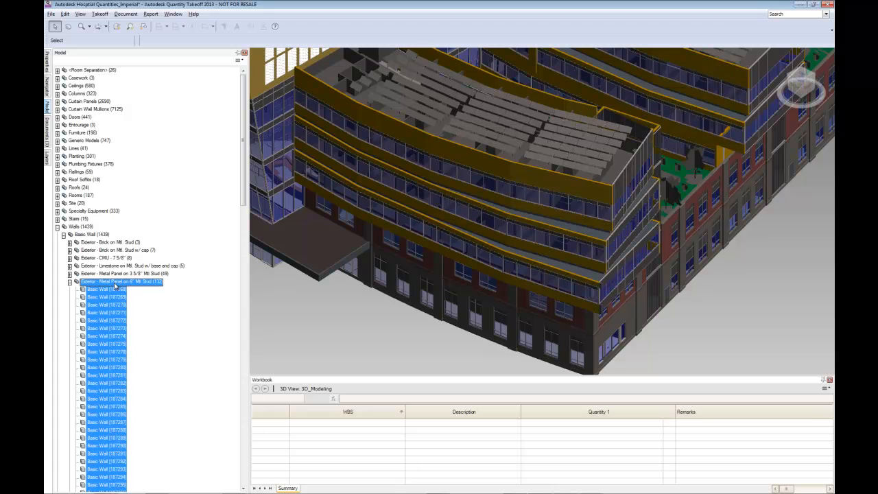
Take off the selected walls to item 1 - Metal Stud under B20 Exterior Enclosure, B2010 Exterior Walls, B201002 Exterior Wall Back-up Construction.
{"action": "right_click", "coordinate": [115, 286]}
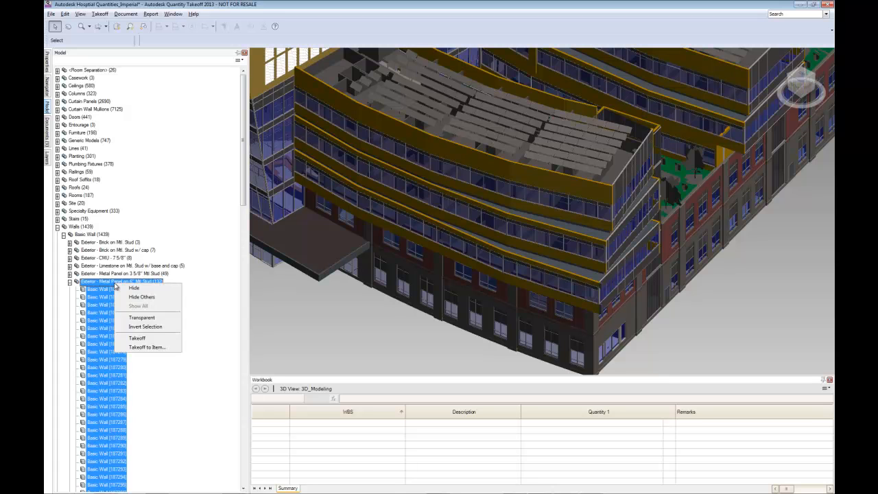
{"action": "left_click", "coordinate": [144, 347]}
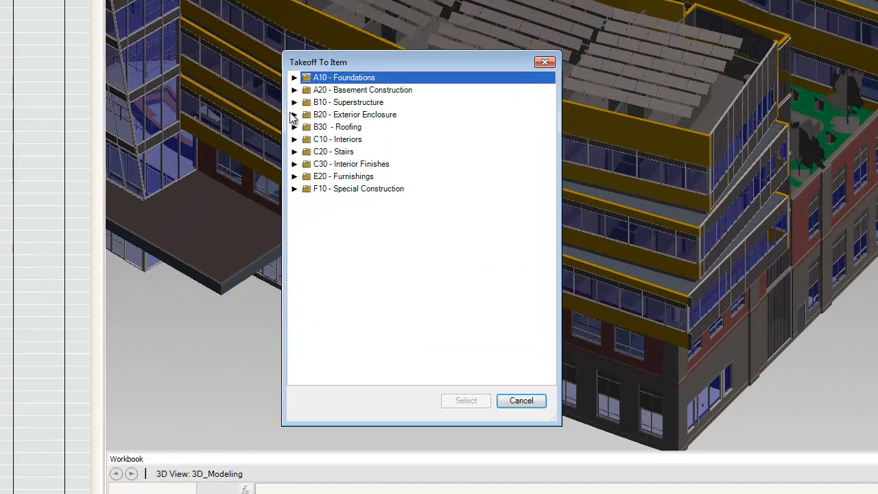
{"action": "left_click", "coordinate": [361, 177]}
{"action": "left_click", "coordinate": [306, 140]}
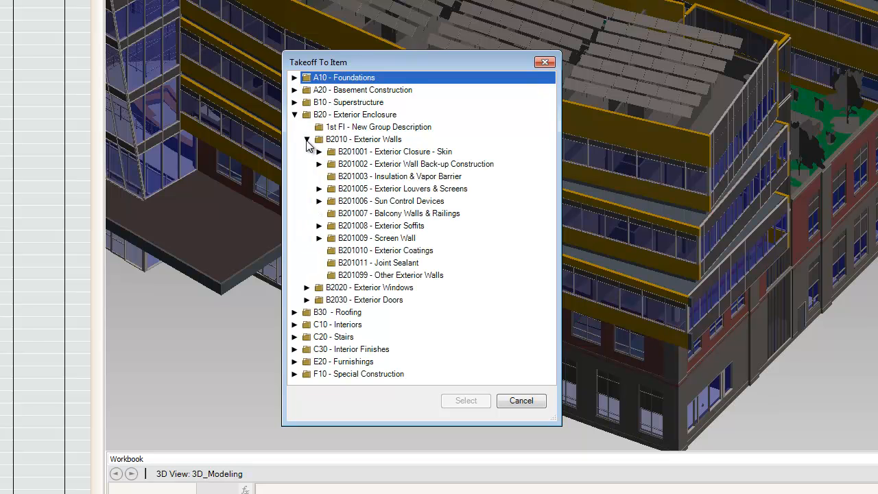
{"action": "left_click", "coordinate": [319, 164]}
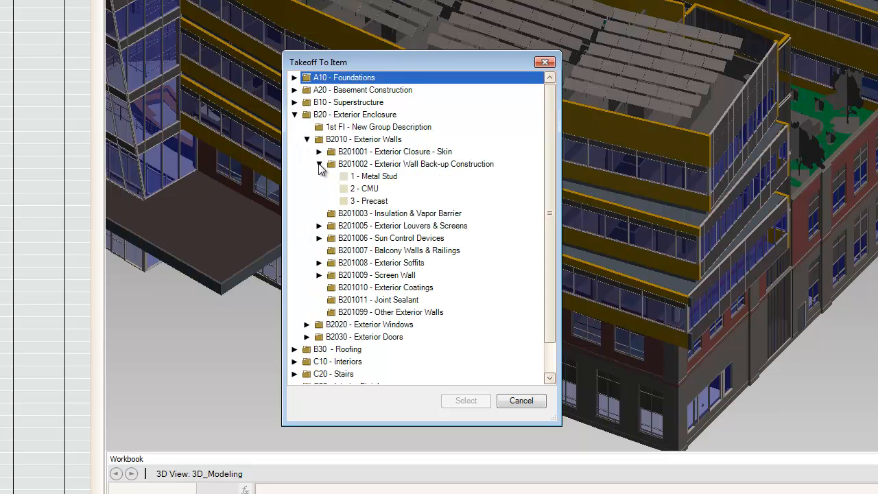
{"action": "left_click", "coordinate": [361, 179]}
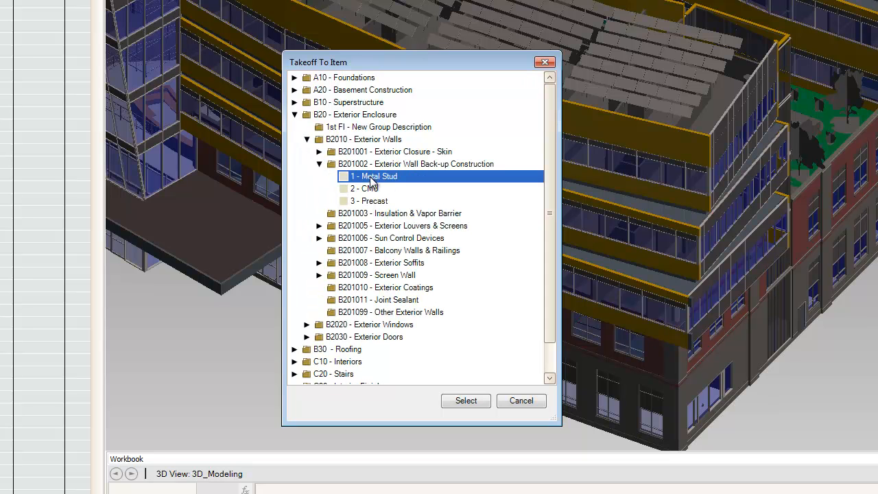
{"action": "left_click", "coordinate": [471, 401]}
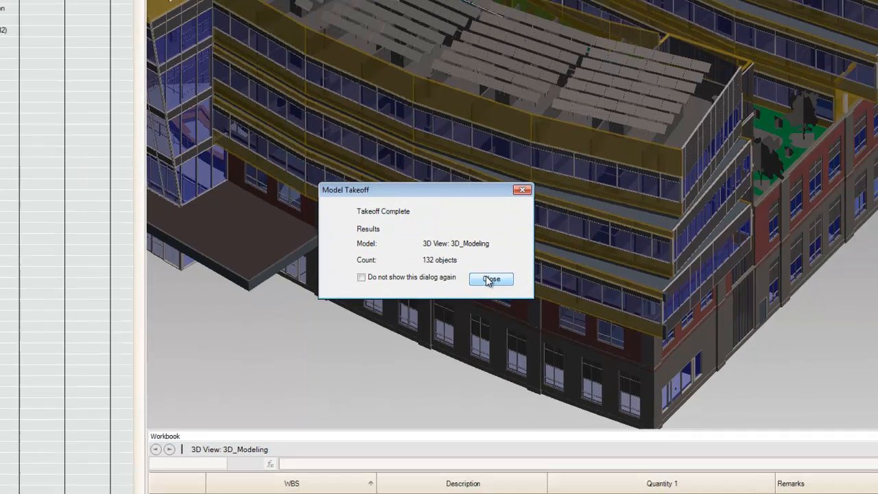
{"action": "left_click", "coordinate": [495, 281]}
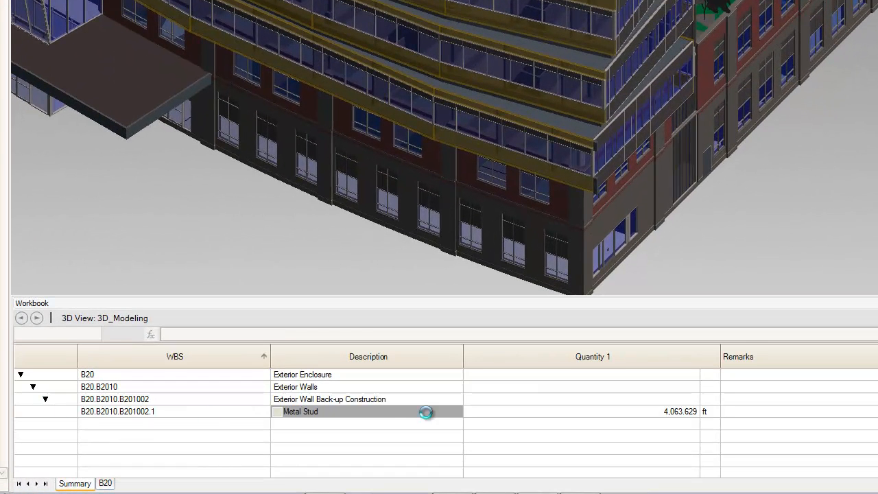
Examine the Metal Stud workbook entry and quantity, and locate the takeoff object of an upper-floor metal panel wall.
{"action": "left_click", "coordinate": [615, 412]}
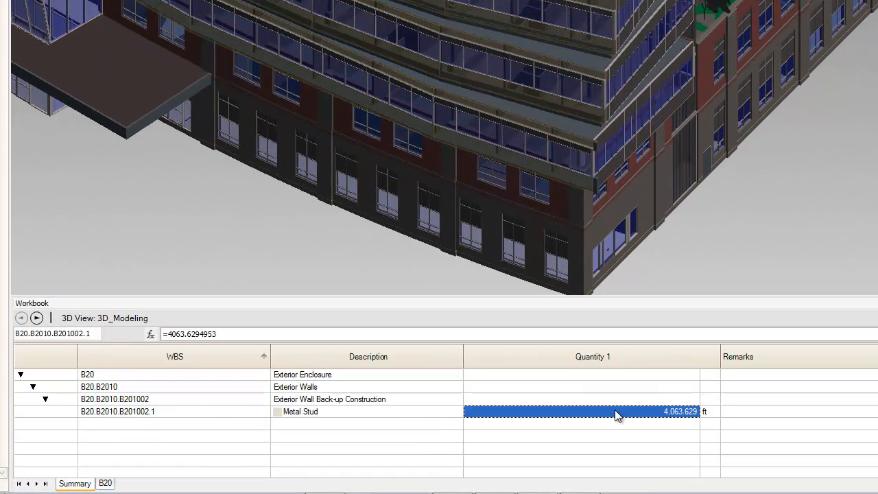
{"action": "left_click", "coordinate": [306, 412]}
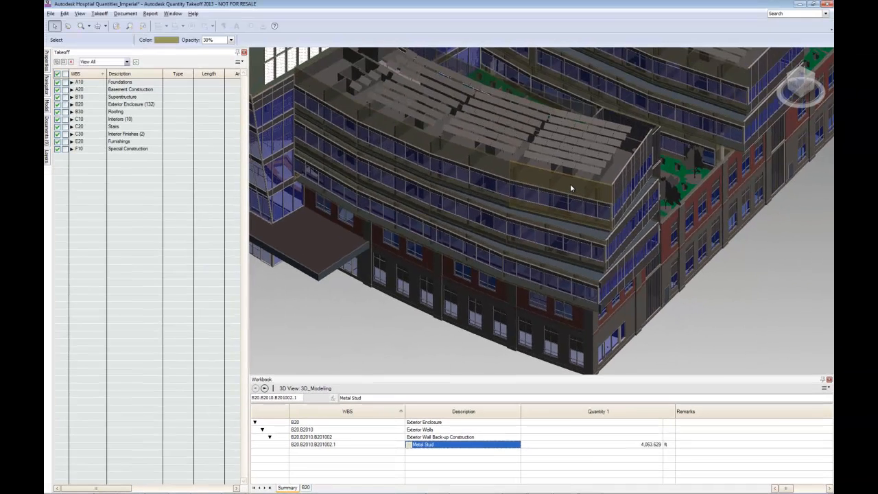
{"action": "right_click", "coordinate": [570, 184]}
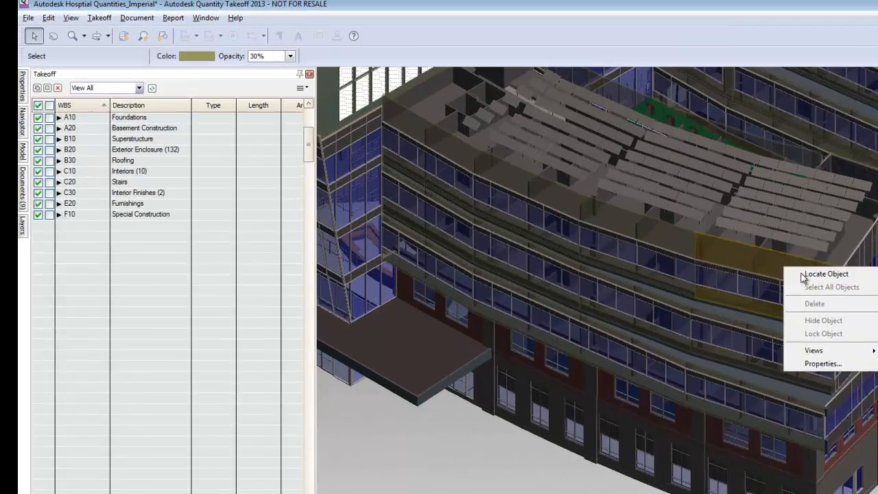
{"action": "left_click", "coordinate": [581, 190]}
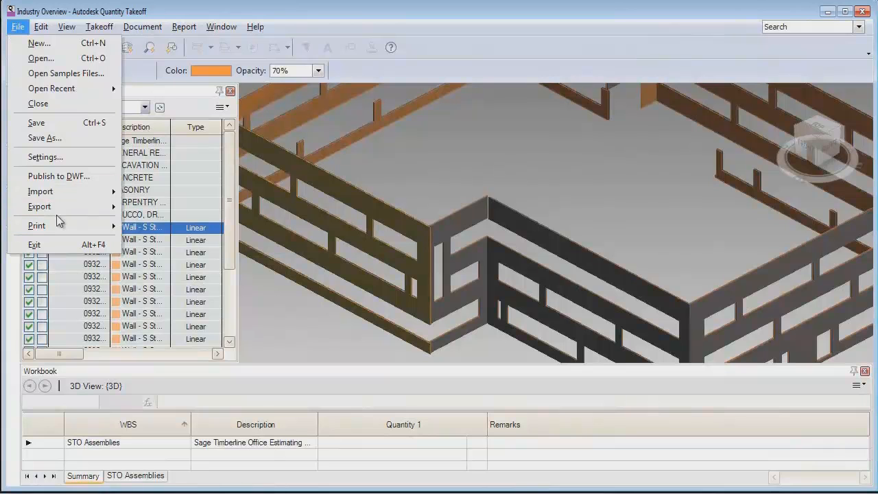
Export the quantities of all sheets to the Desktop as Timberline.pee in Sage Timberline Office 9.7 Estimate format.
{"action": "mouse_move", "coordinate": [58, 207]}
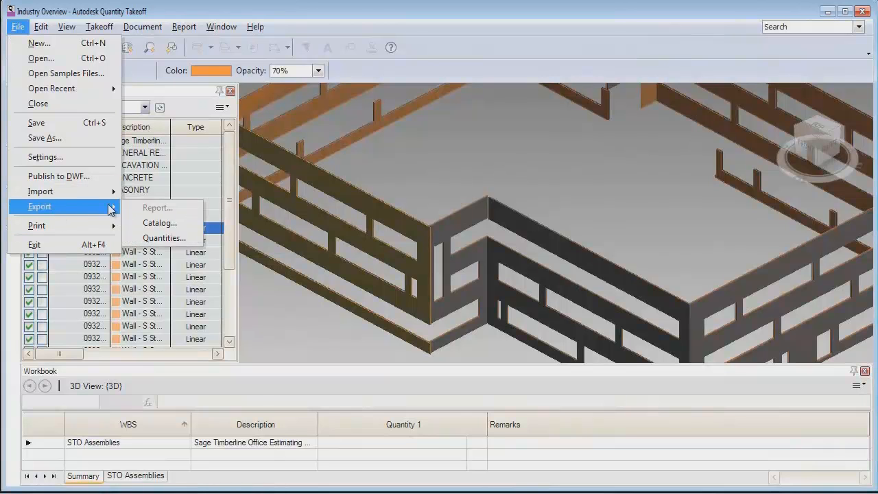
{"action": "left_click", "coordinate": [163, 238]}
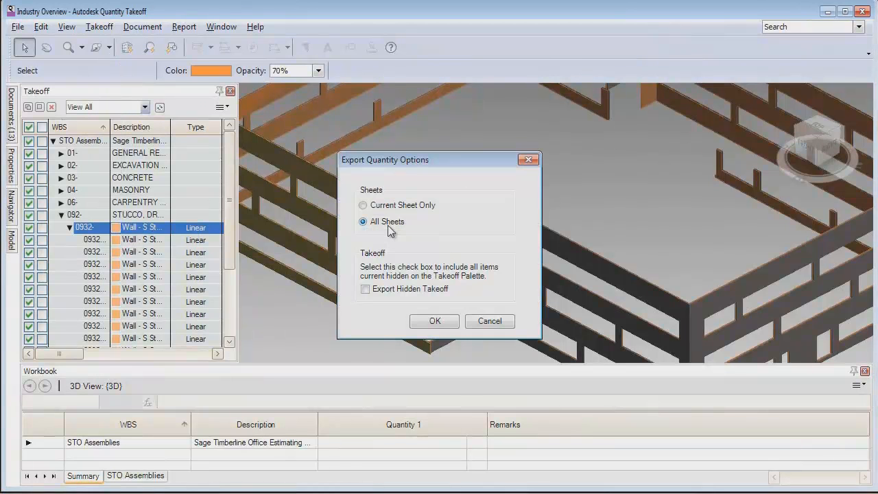
{"action": "left_click", "coordinate": [432, 322]}
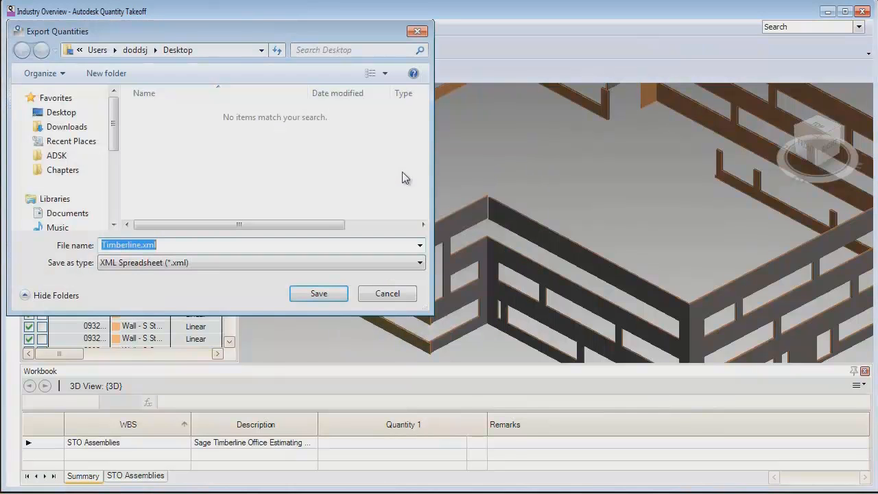
{"action": "left_click", "coordinate": [218, 261]}
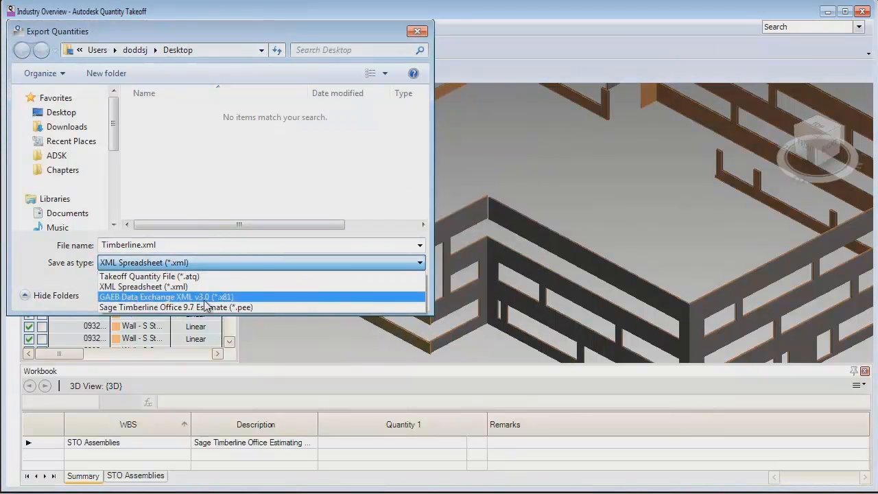
{"action": "left_click", "coordinate": [208, 307]}
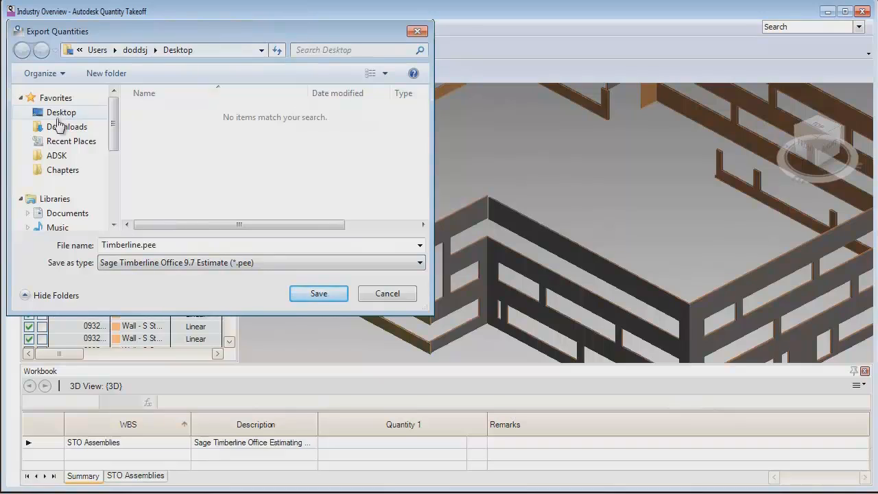
{"action": "left_click", "coordinate": [59, 115]}
{"action": "left_click", "coordinate": [324, 295]}
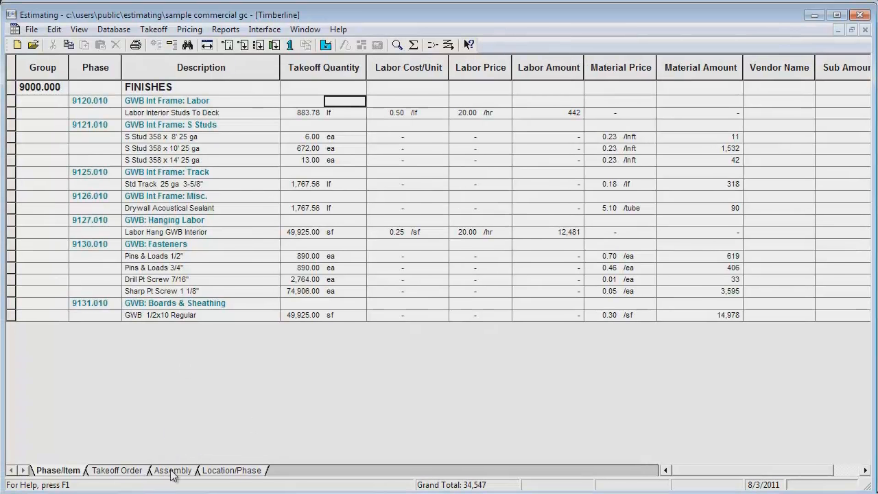
In the Estimating program, view the Timberline estimate by assembly and review the 0932- Wall - S Studs Interior assembly.
{"action": "left_click", "coordinate": [172, 470]}
{"action": "right_click", "coordinate": [154, 86]}
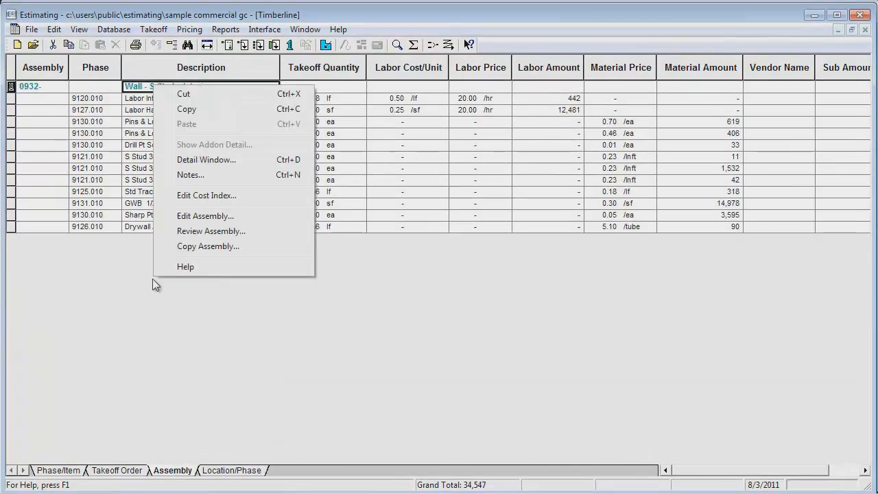
{"action": "left_click", "coordinate": [183, 232]}
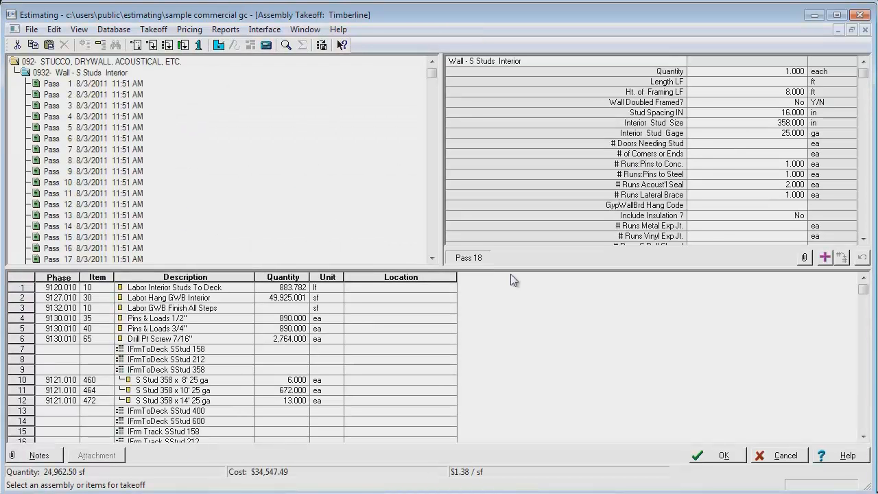